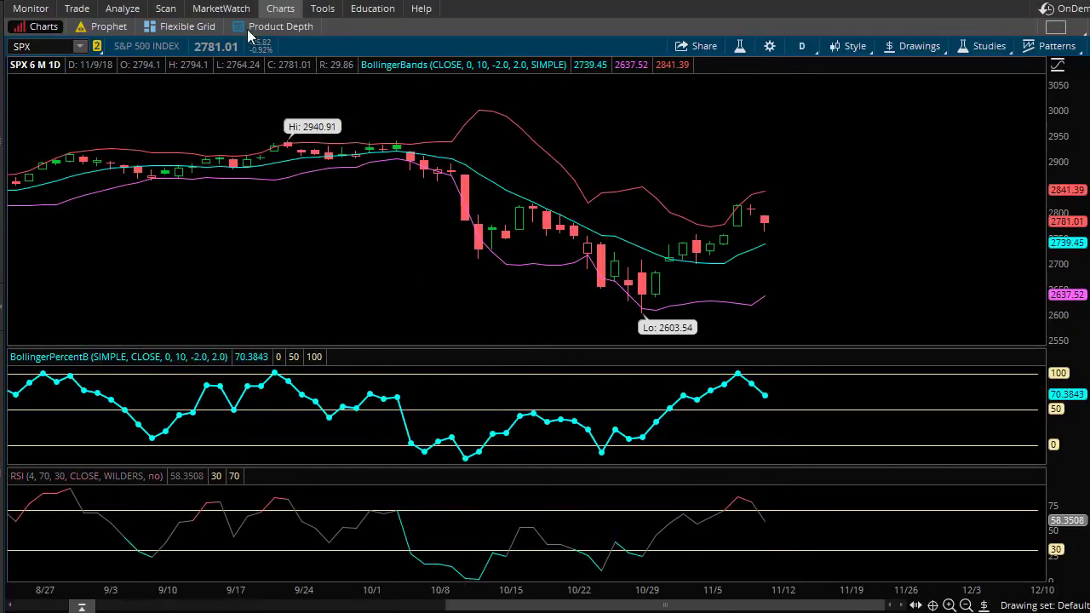
Filter the market calendar to Econoday events only, excluding dividends, earnings, conference calls, splits, futures liquidation, Market Drive and ETF dividend distributions
left_click(228, 12)
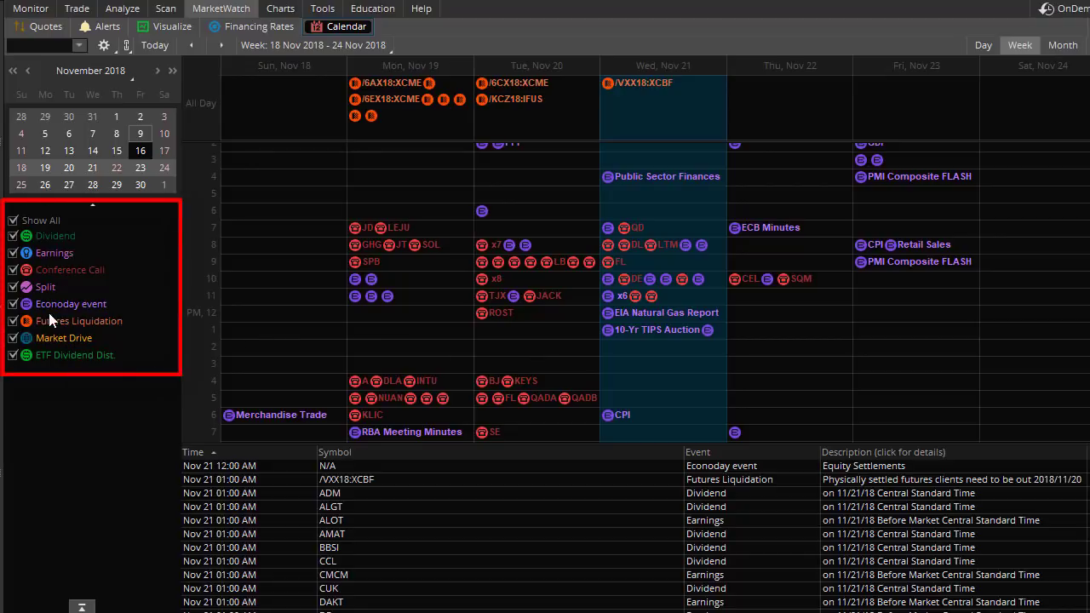
left_click(13, 236)
left_click(12, 253)
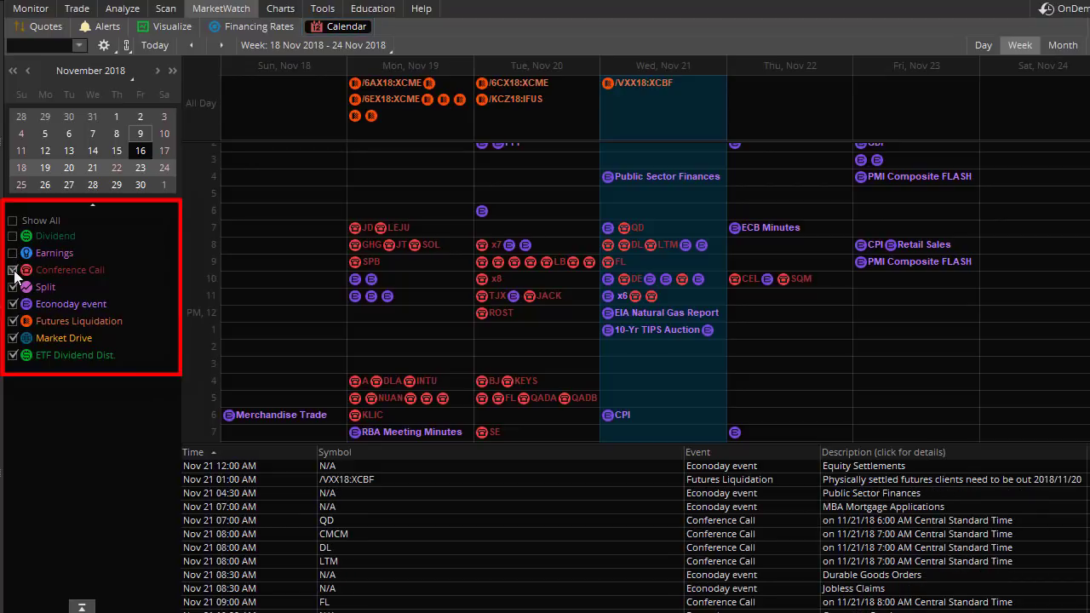
left_click(13, 270)
left_click(13, 287)
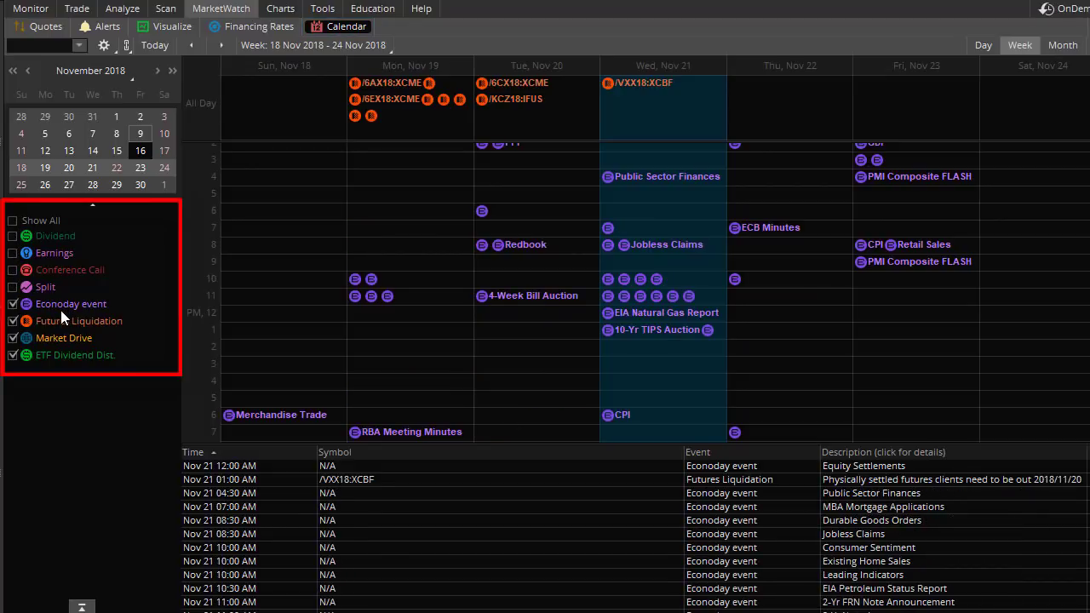
left_click(13, 321)
left_click(12, 338)
left_click(12, 355)
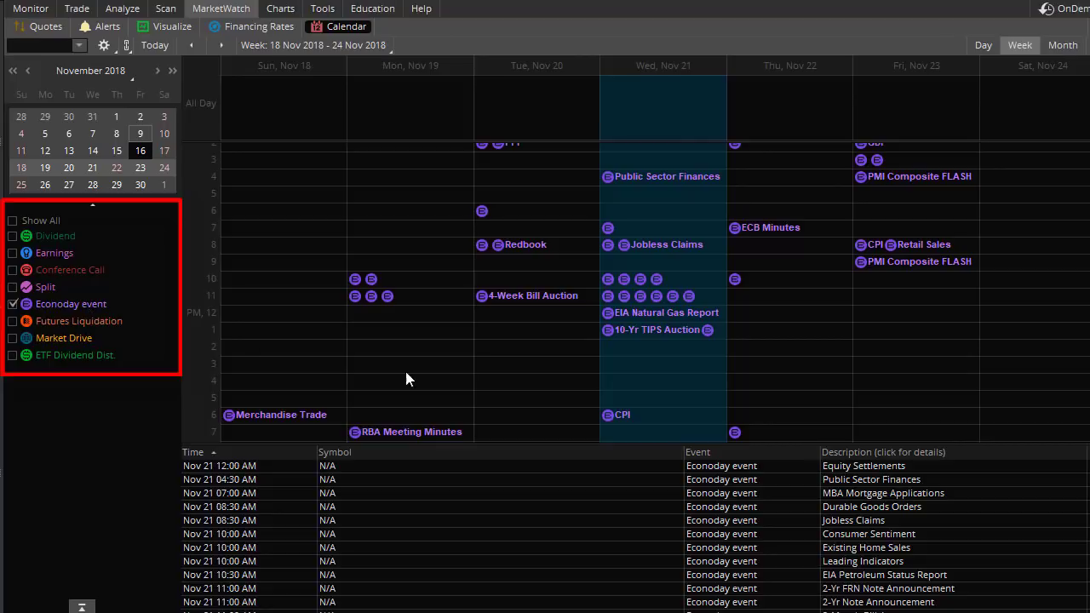
Review the economic events scheduled for November 19, 21, 23 and 22 in the weekly calendar
left_click(416, 195)
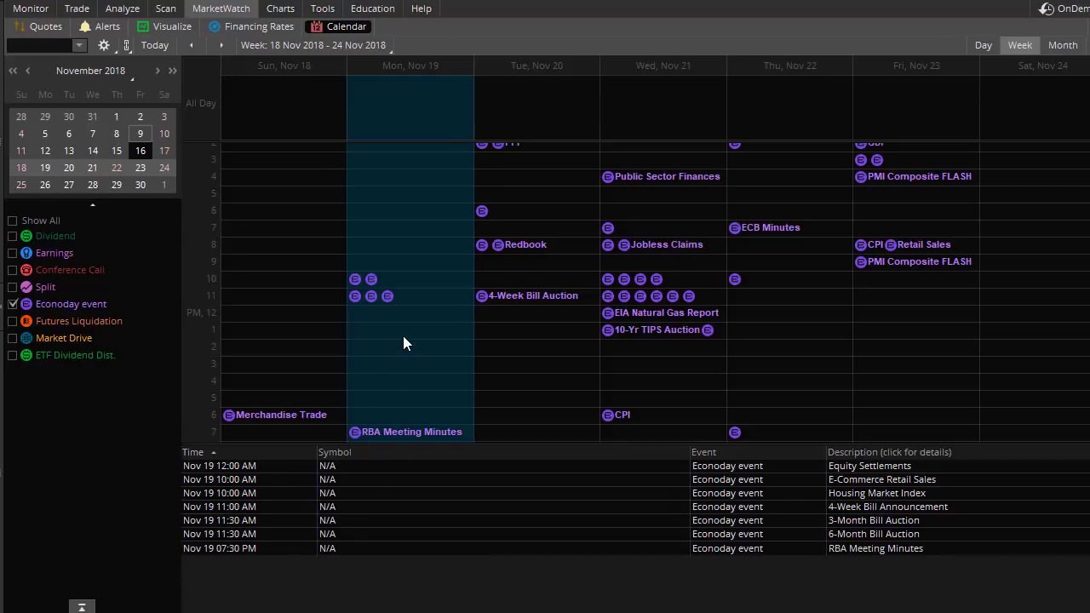
left_click(662, 249)
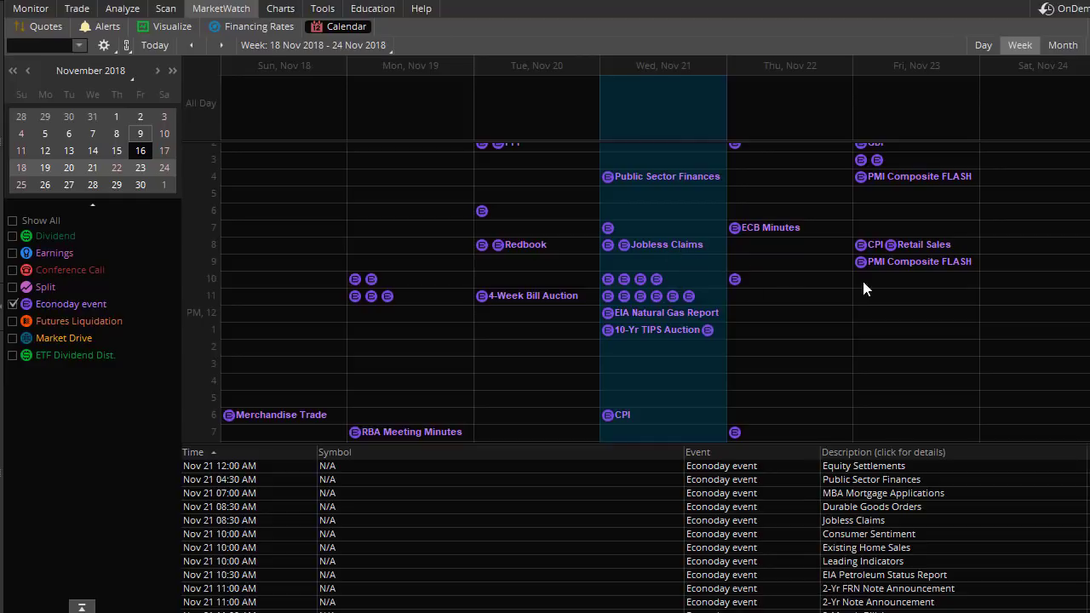
left_click(870, 246)
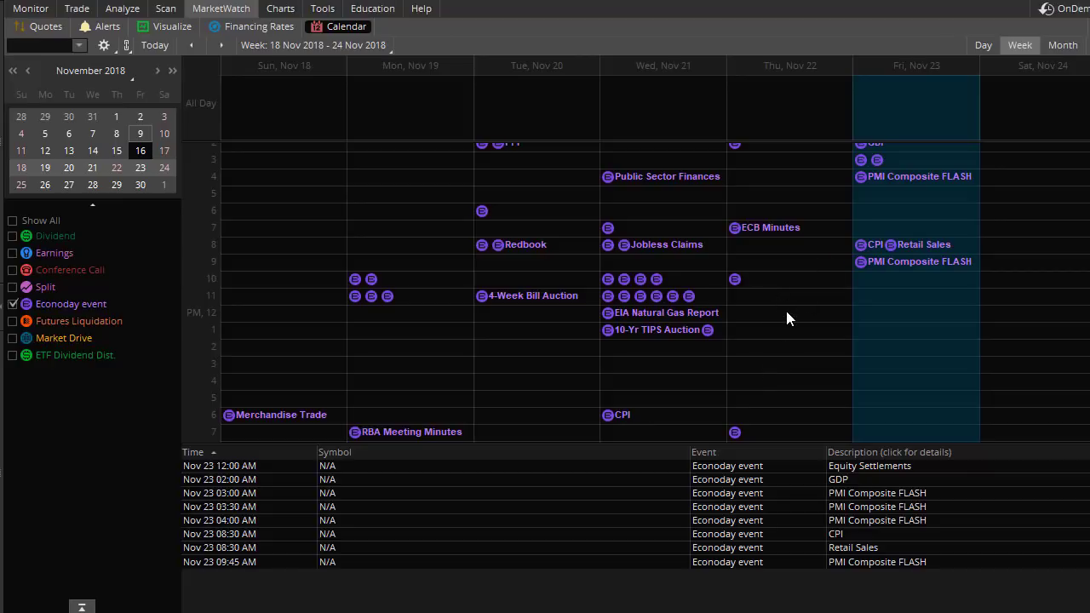
left_click(767, 230)
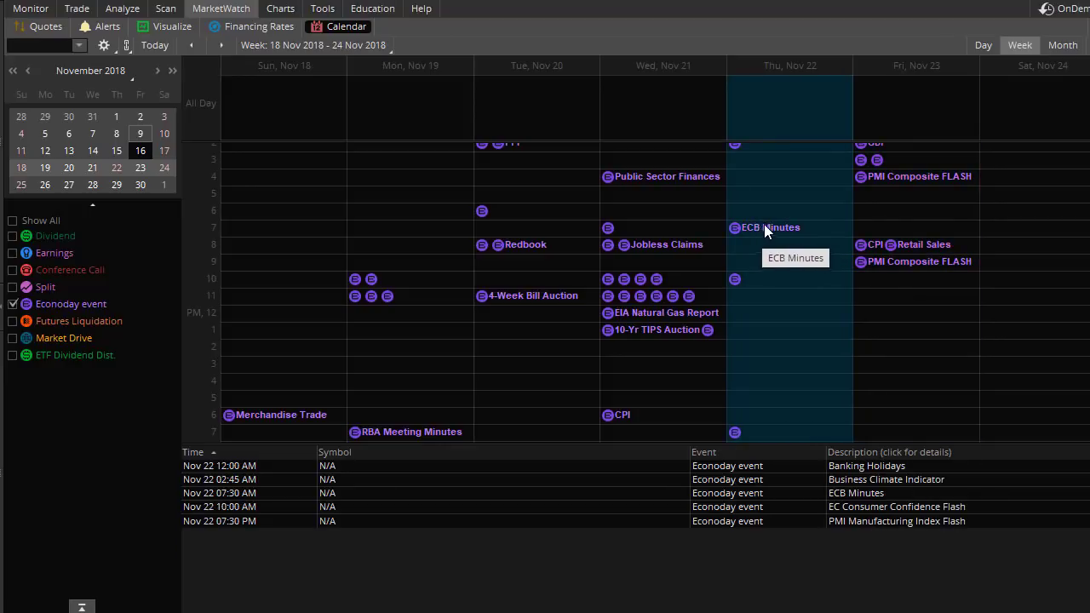
scroll(791, 274, "up", 1)
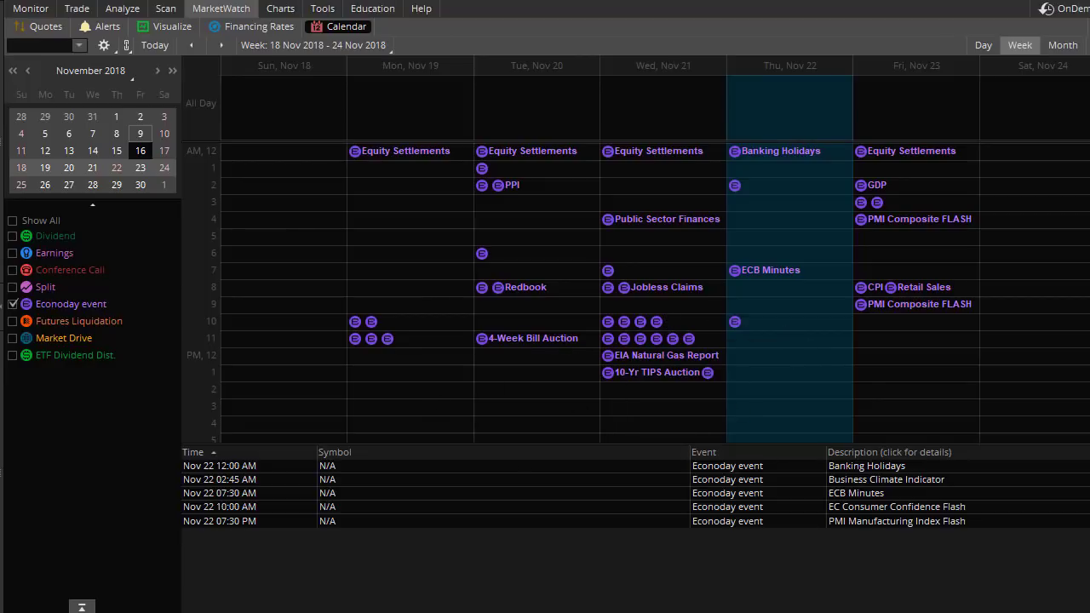
Compare the recent daily candles on the SPX chart with the calendar week of November 4–10, 2018
left_click(280, 10)
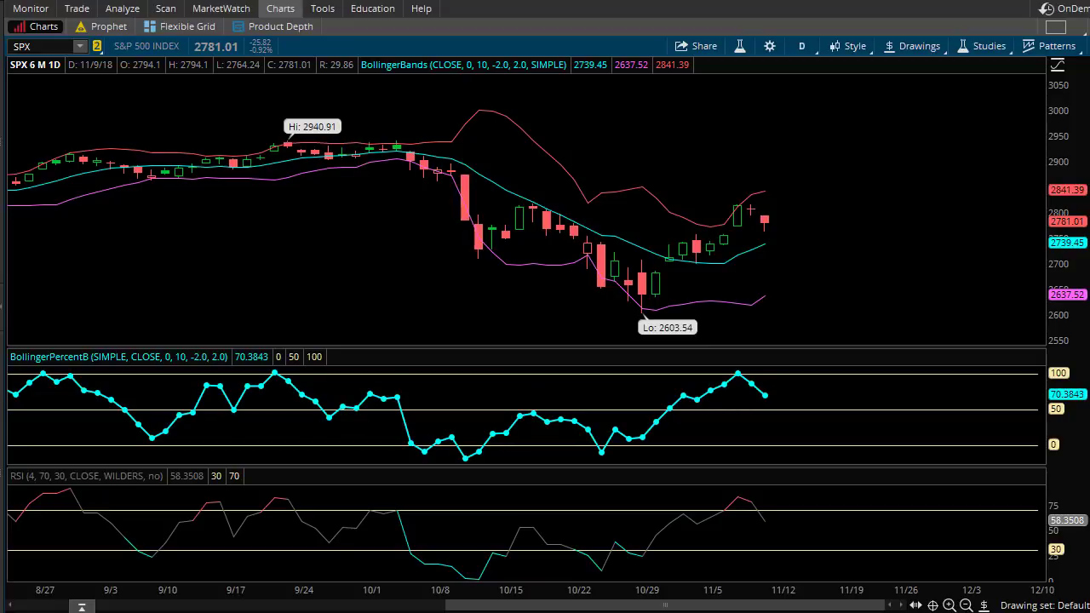
left_click_drag(402, 195, 725, 200)
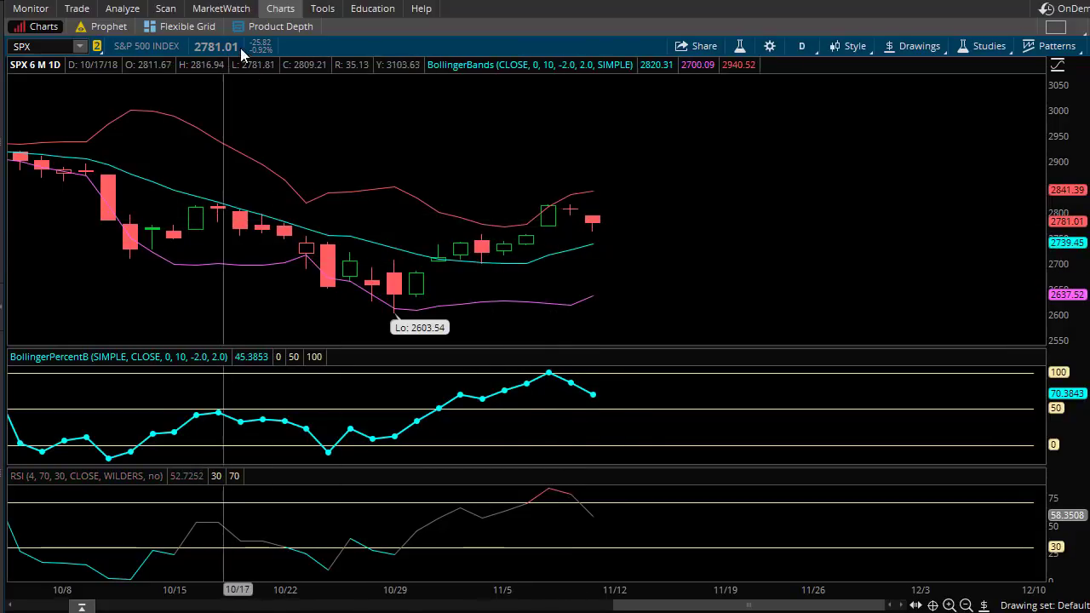
left_click(232, 10)
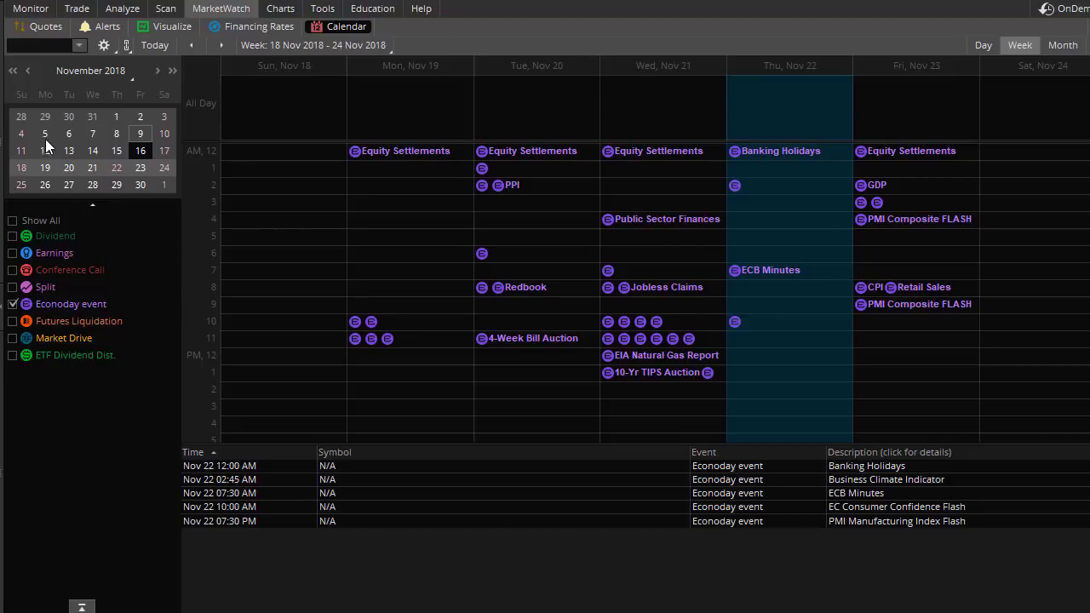
left_click(114, 133)
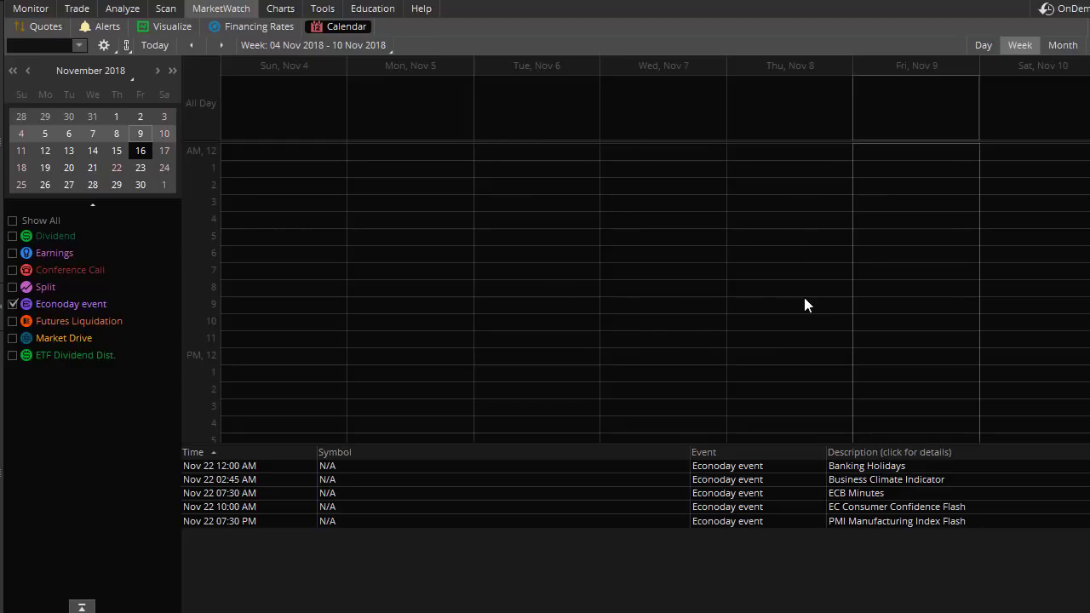
left_click(280, 9)
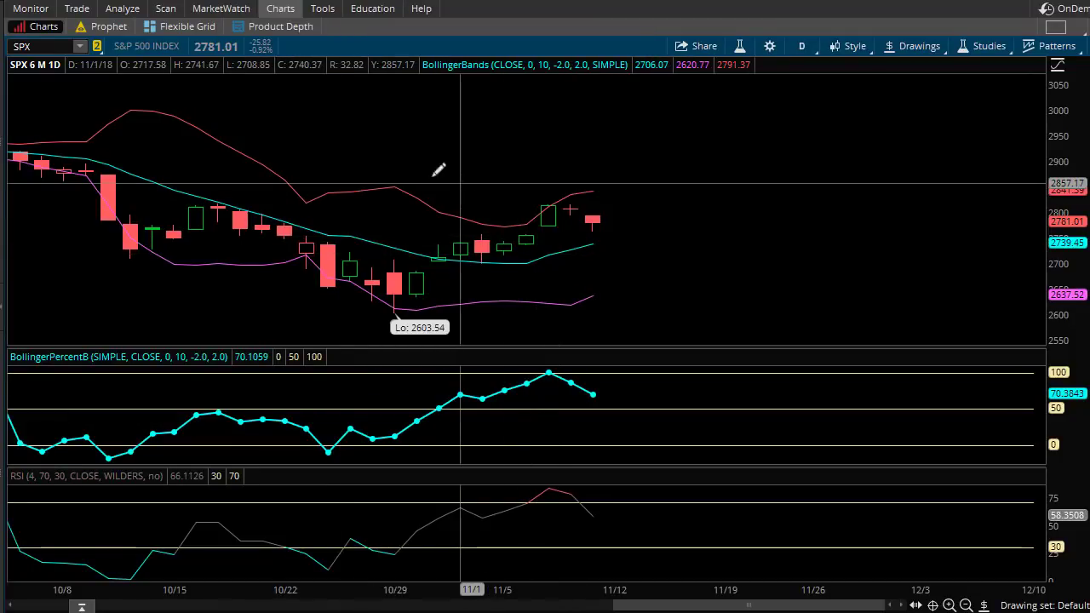
left_click_drag(283, 163, 827, 250)
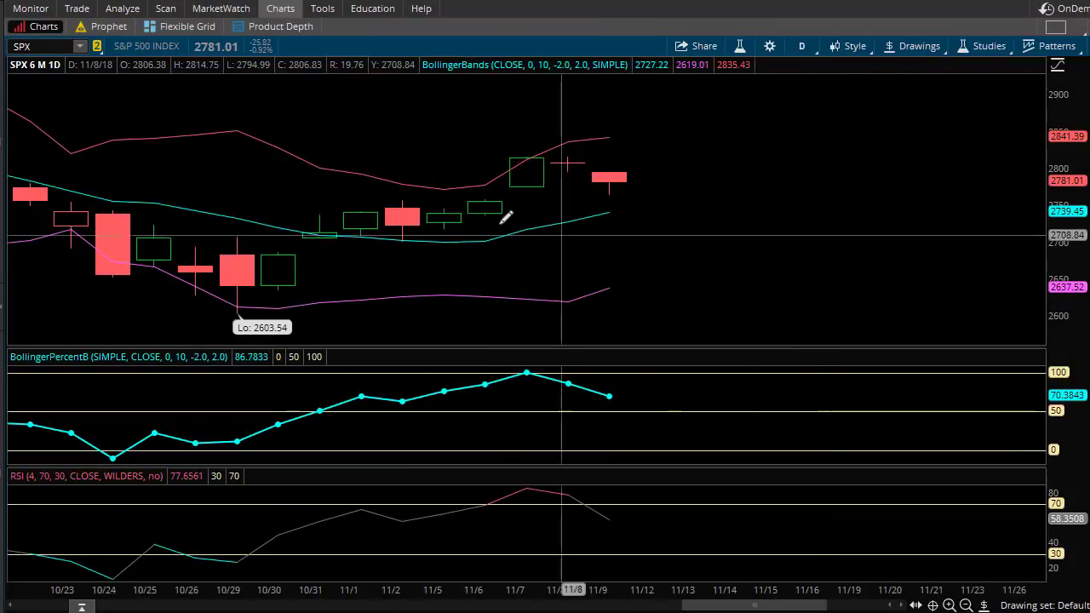
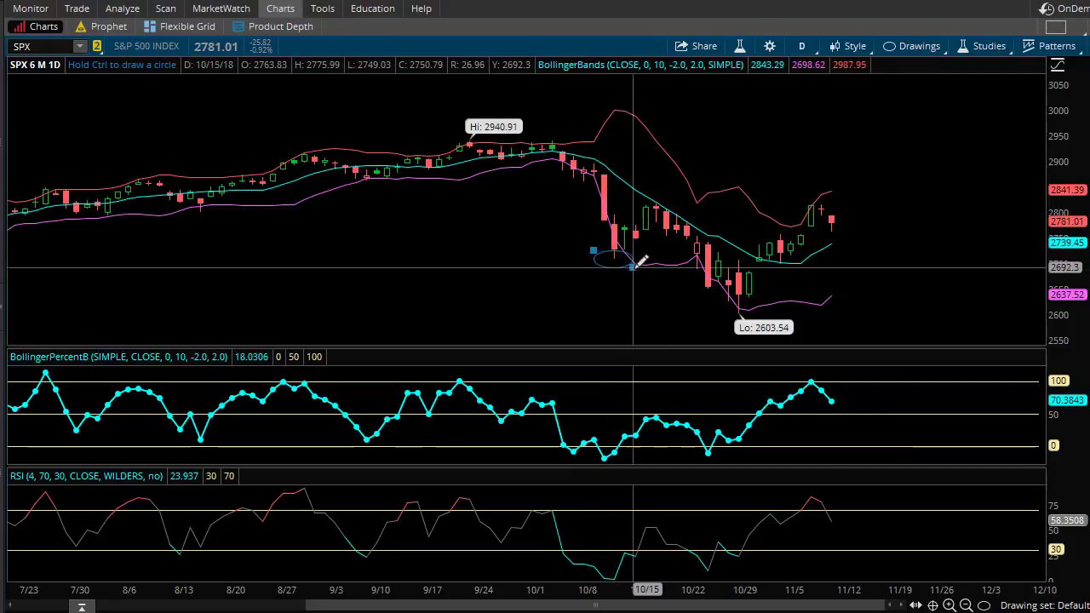
Draw ovals on the SPX daily chart around the October 11 low, the October 29 low and the area below the November 9 candle
left_click(634, 269)
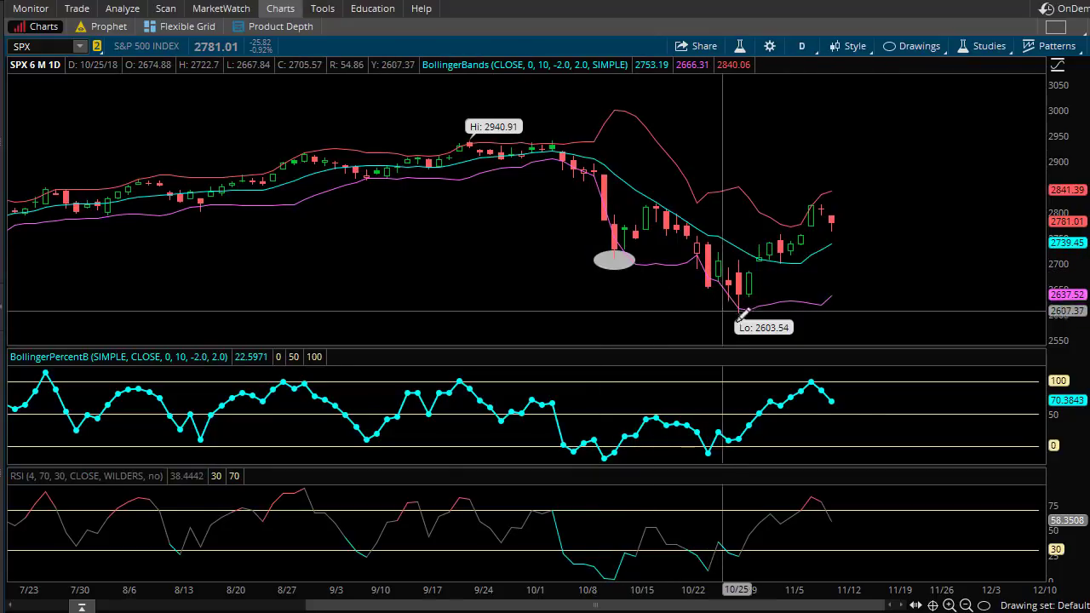
left_click(713, 310)
left_click(757, 320)
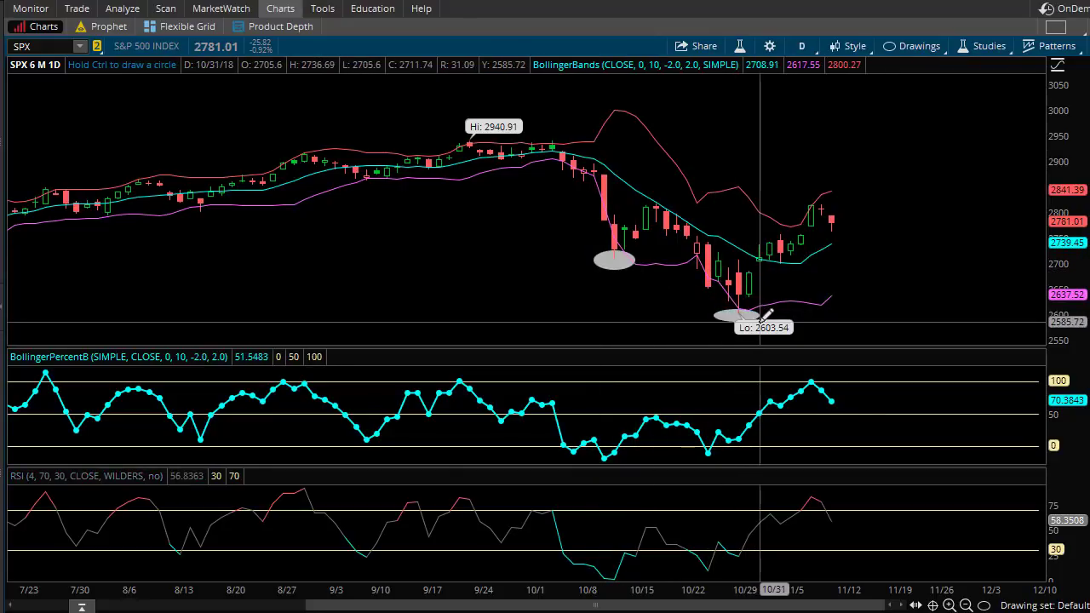
left_click(831, 230)
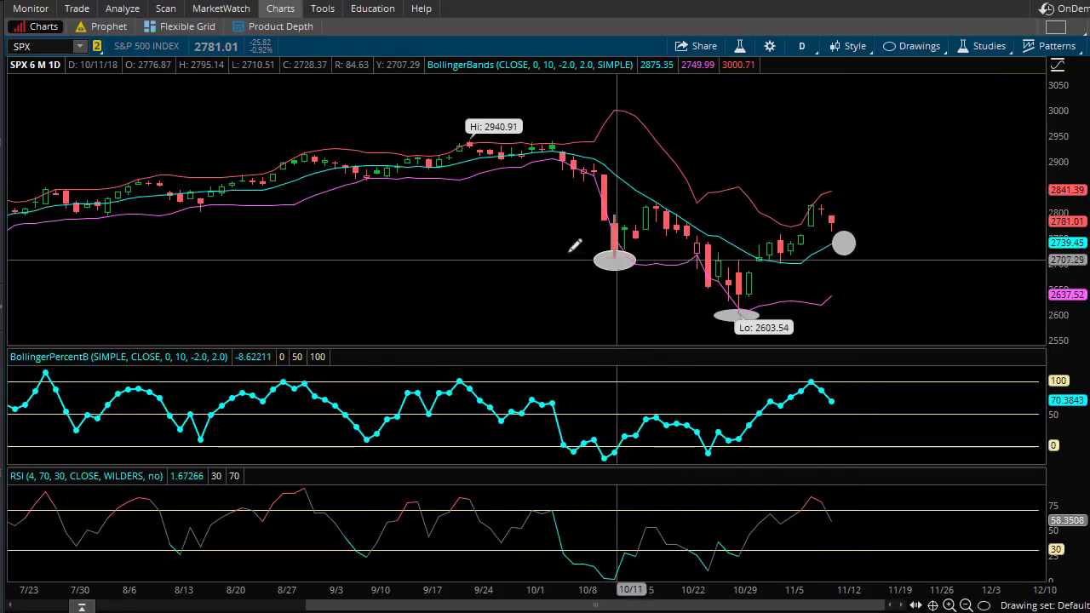
Clear the oval drawings from the SPX daily chart
mouse_move(576, 246)
left_mouse_down()
mouse_move(839, 297)
mouse_move(839, 306)
left_mouse_up()
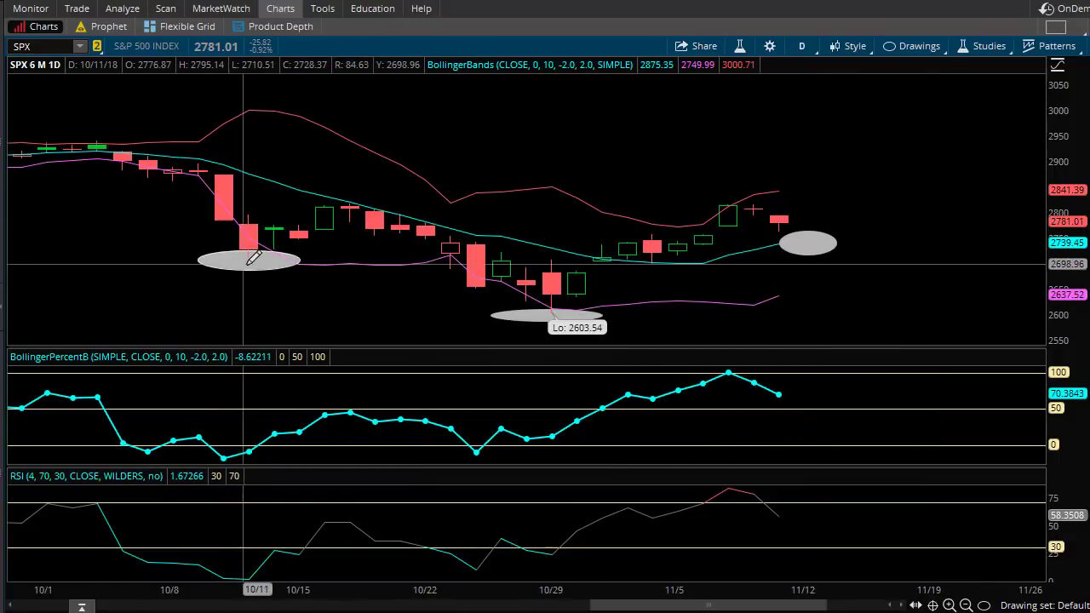
mouse_move(254, 257)
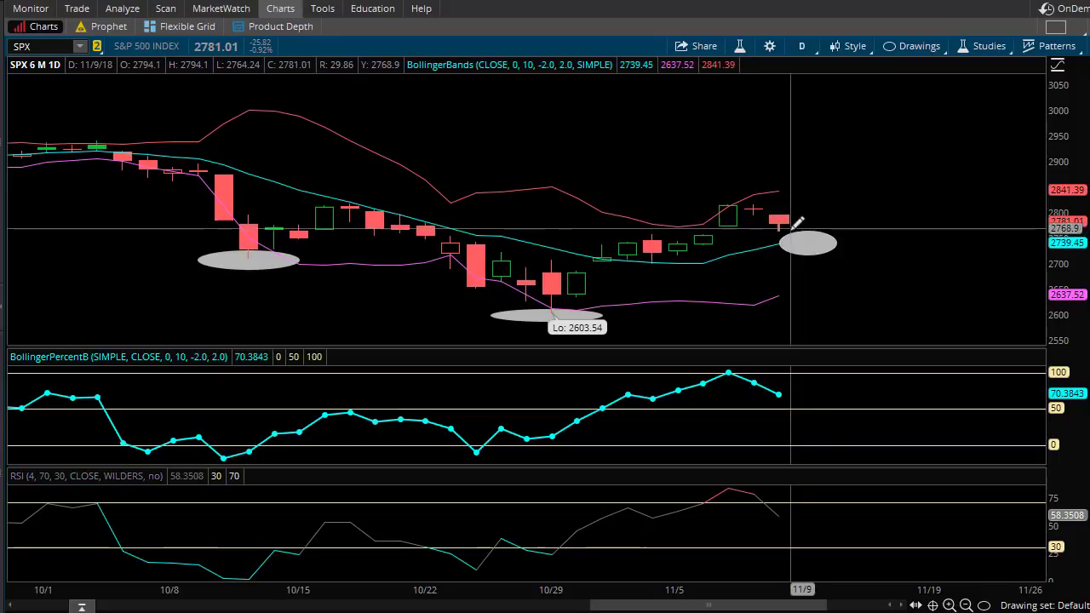
mouse_move(822, 246)
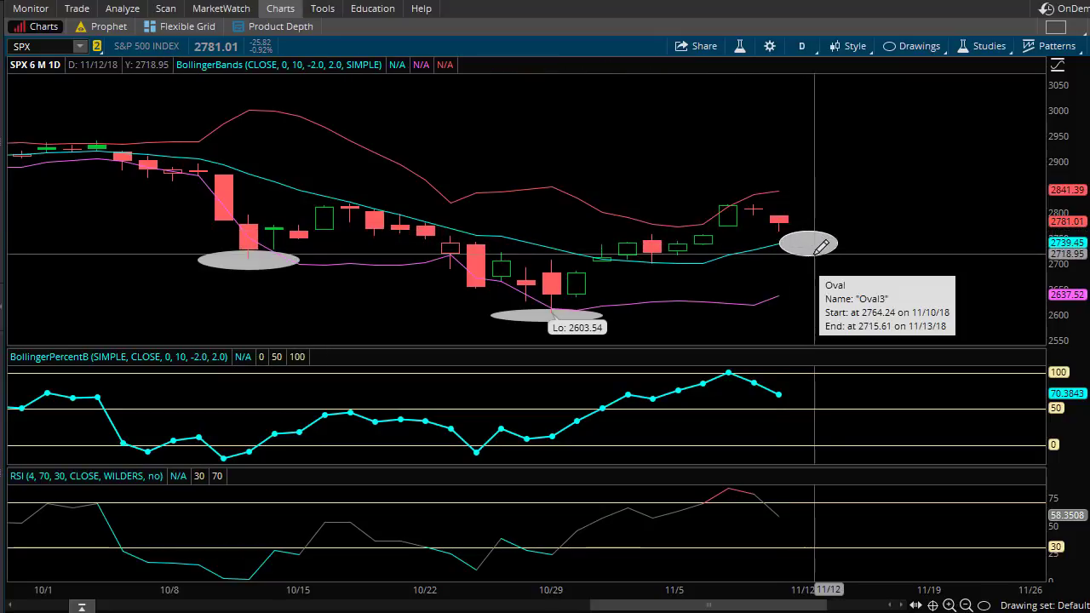
mouse_move(480, 106)
left_mouse_down()
mouse_move(548, 114)
mouse_move(746, 206)
mouse_move(606, 148)
left_mouse_up()
right_click(606, 148)
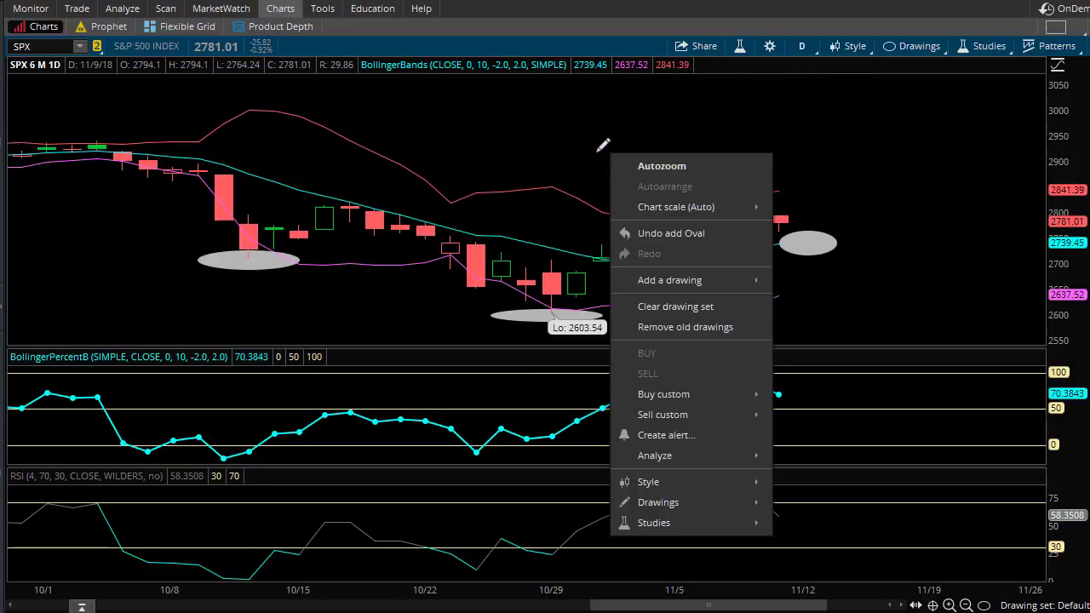
mouse_move(681, 206)
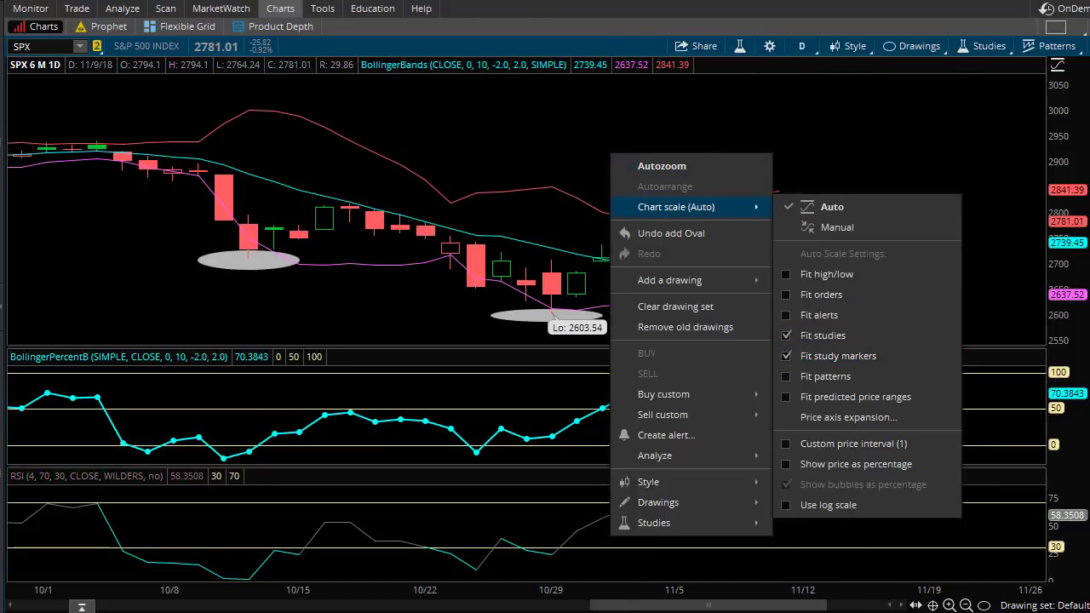
left_click(841, 152)
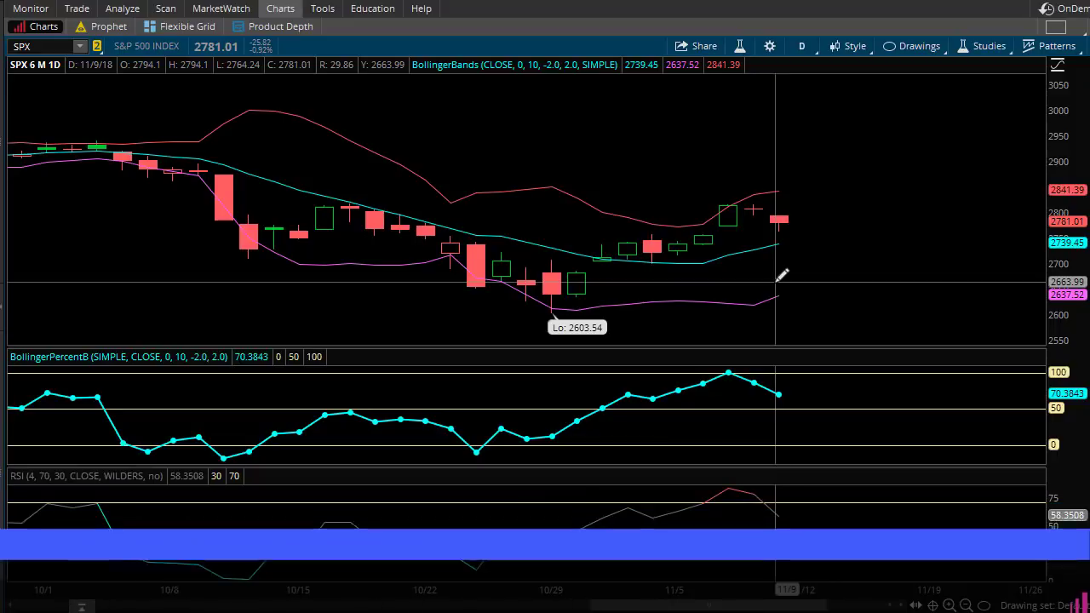
Switch the SPX chart to the 10-day, 30-minute time frame
left_click(801, 49)
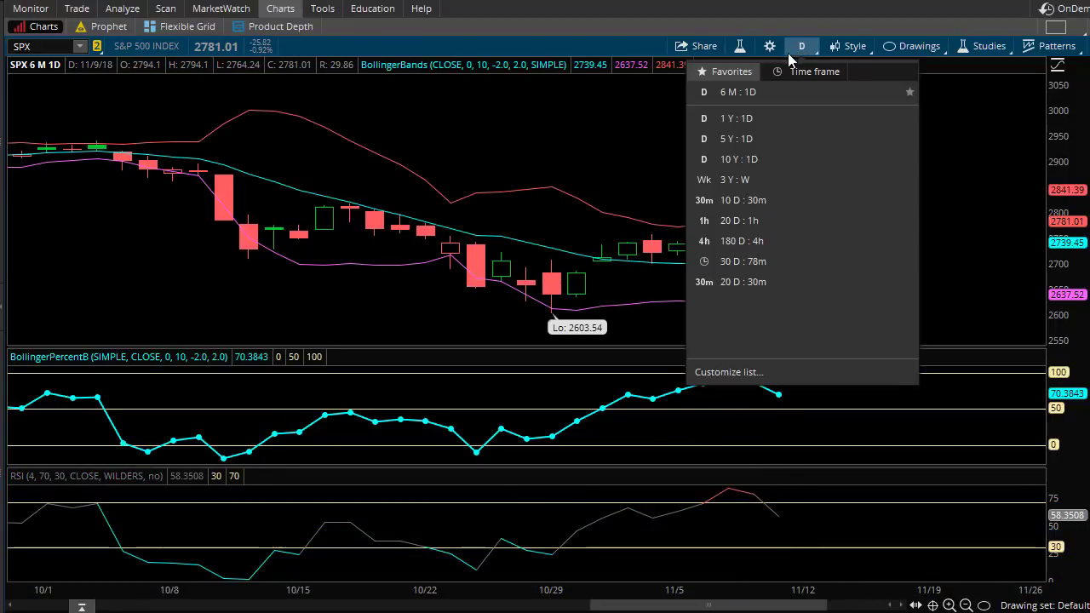
left_click(757, 200)
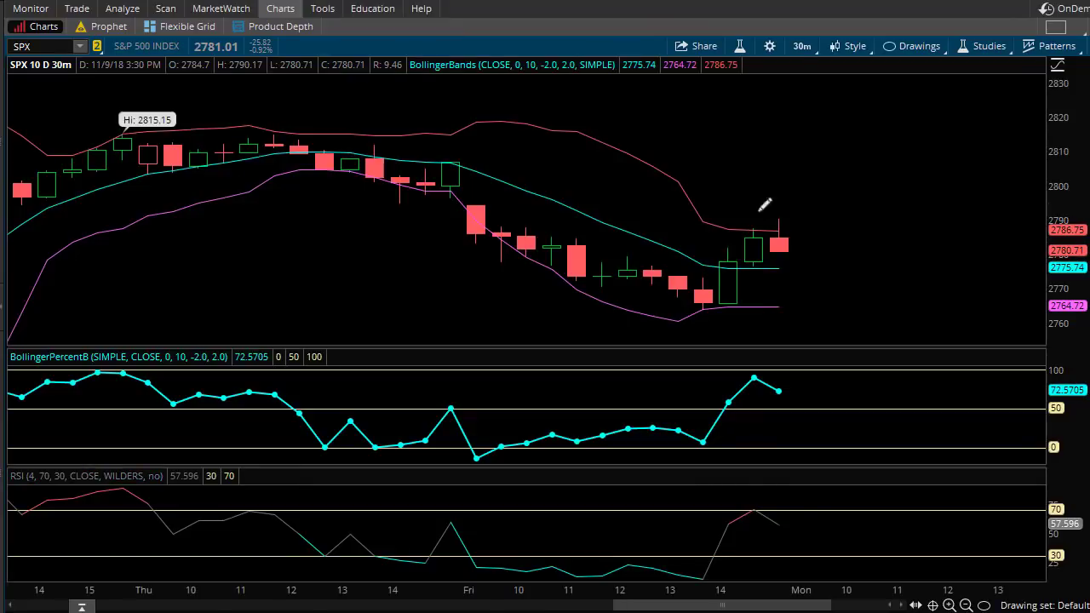
double_click(706, 221)
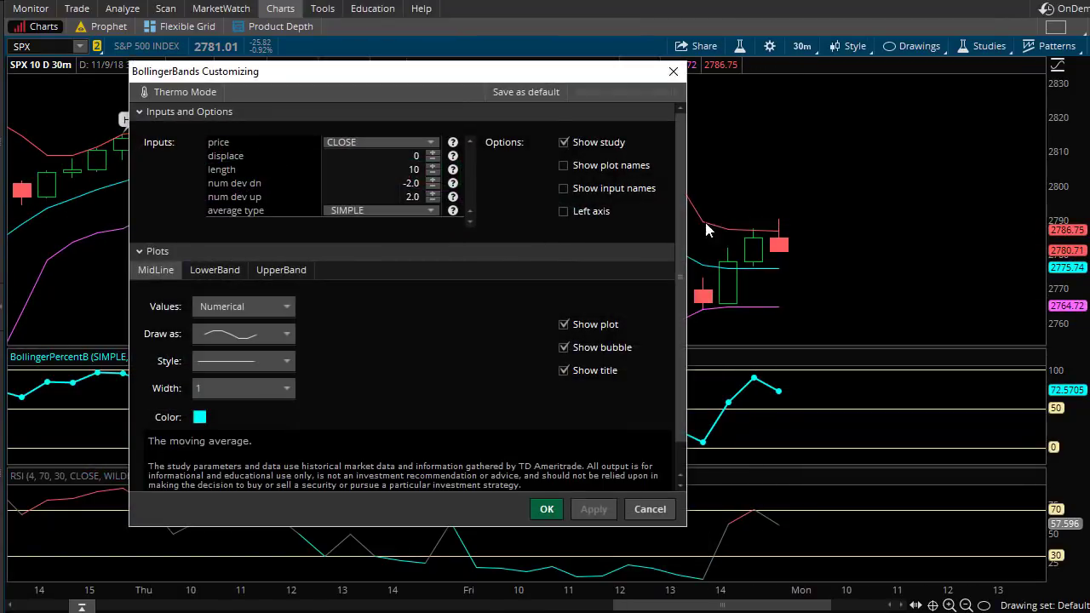
left_click(650, 509)
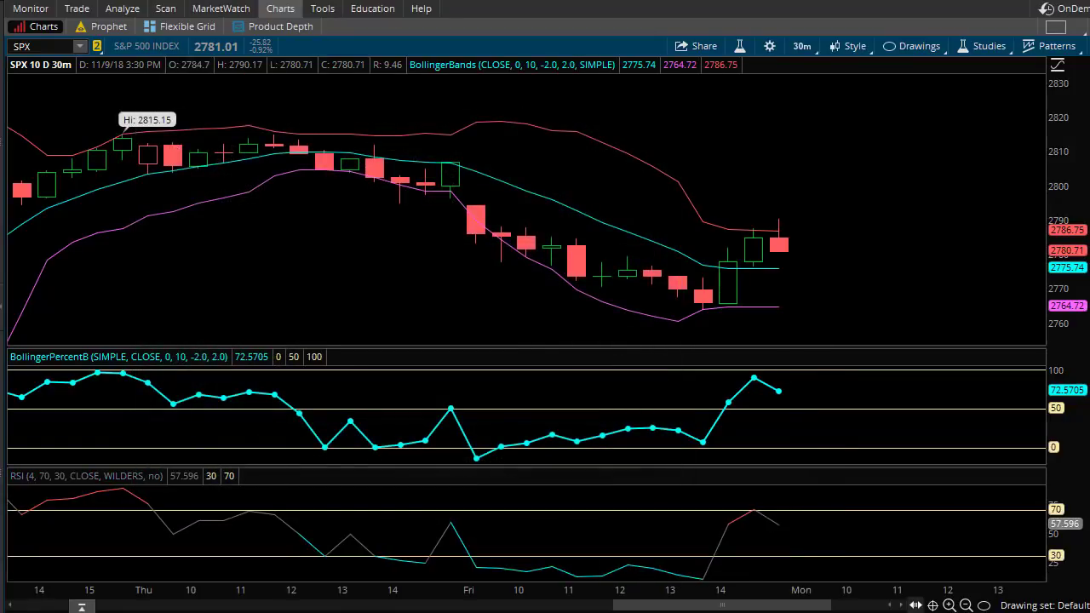
Draw a horizontal price level just above 2790, at the high of the last 30-minute candle on November 9
left_click(984, 605)
left_click(1022, 323)
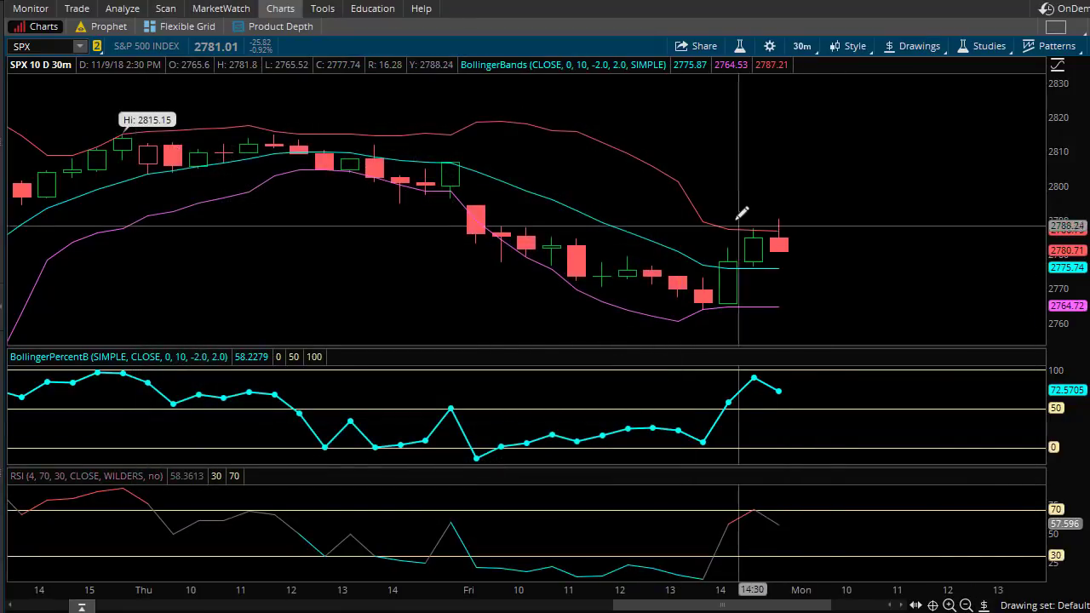
left_click_drag(377, 133, 997, 227)
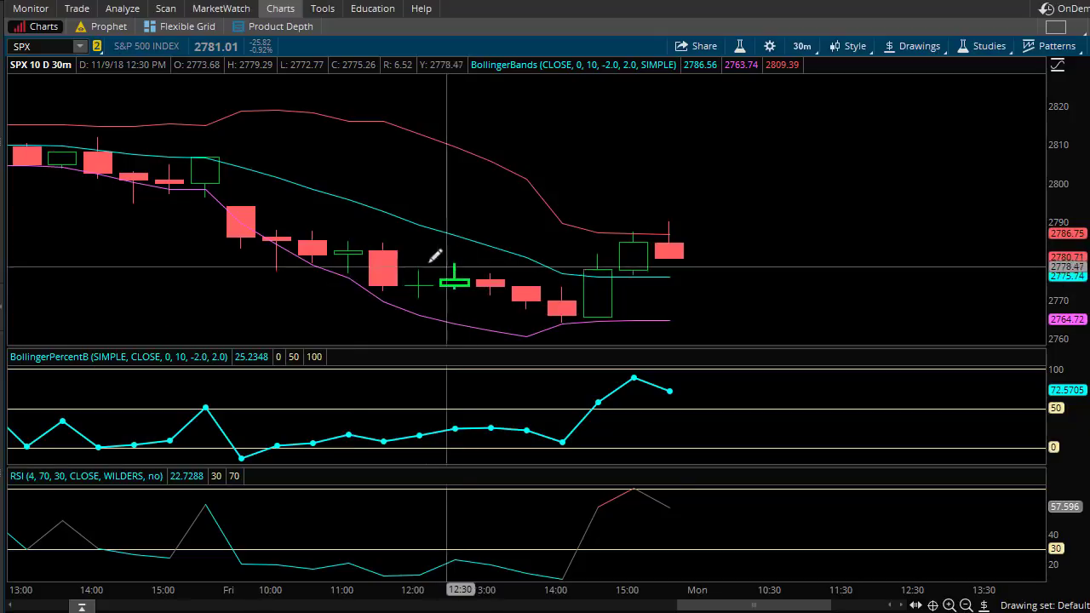
left_click(467, 218)
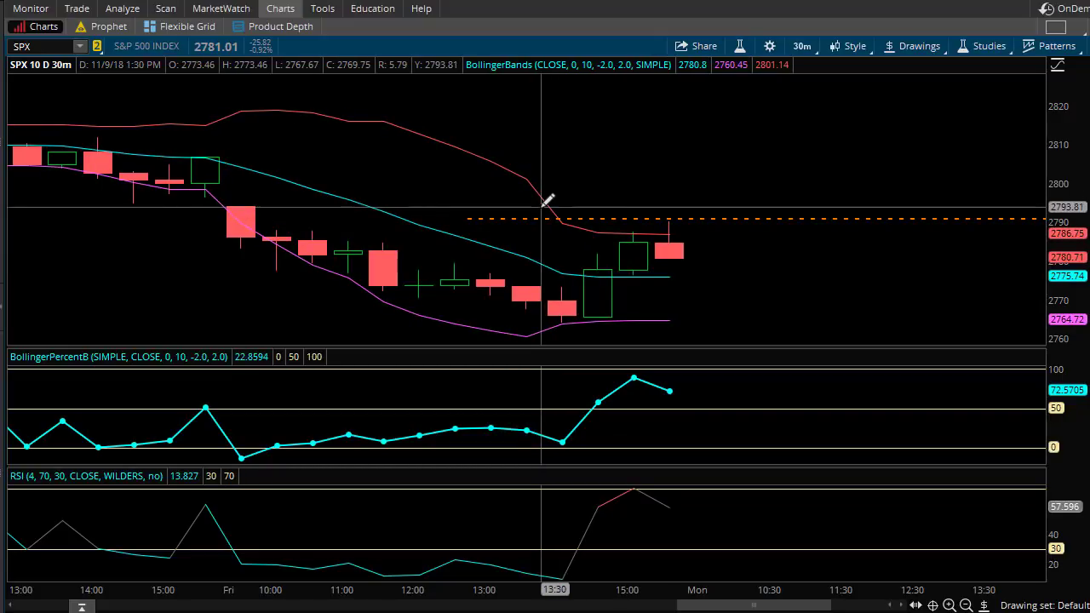
mouse_move(545, 210)
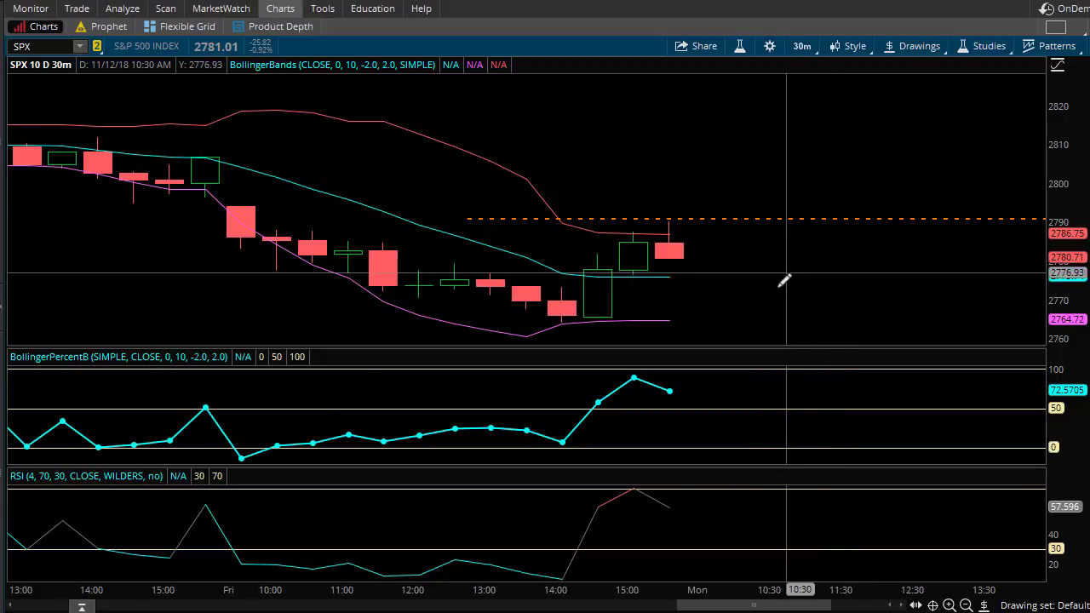
Switch the SPX chart back to the 6-month daily time frame and show the candles since mid-August
left_click(801, 46)
left_click(738, 118)
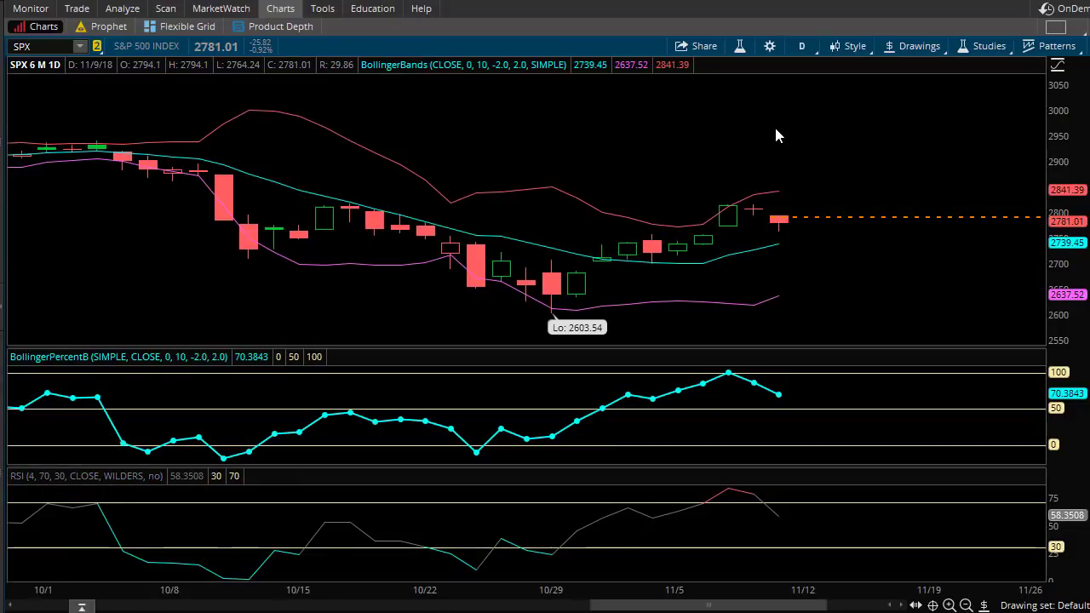
left_click(965, 605)
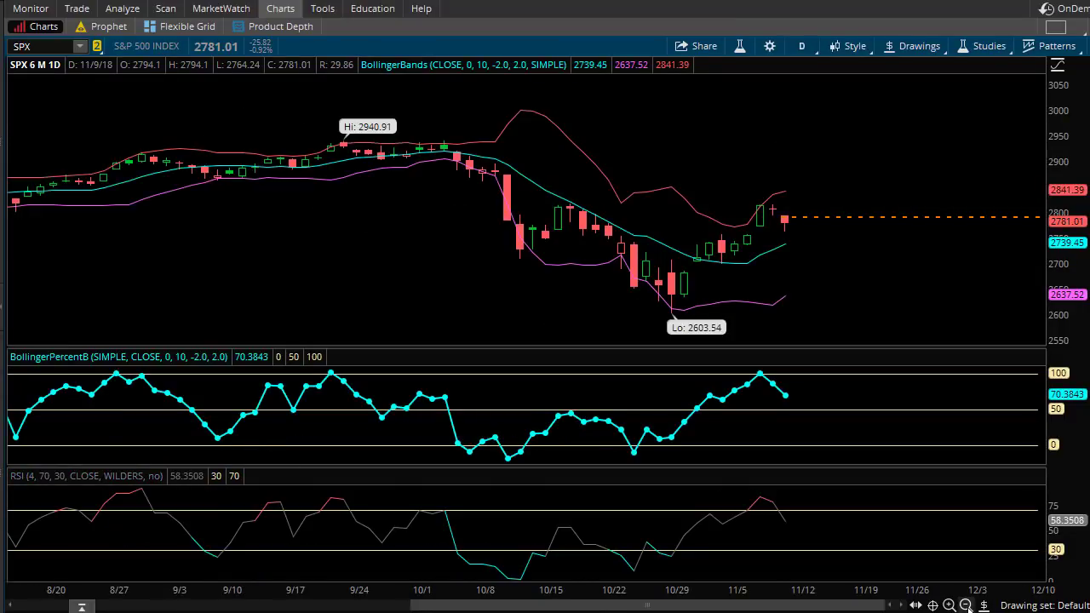